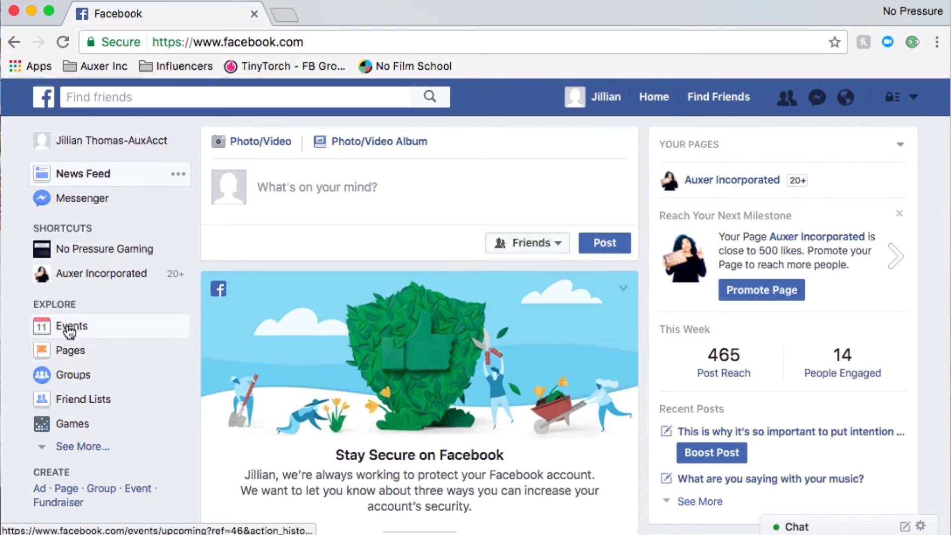
Step: Go to the Pixels page and start pixel setup with the Copy and Paste the Code option
left_click(42, 488)
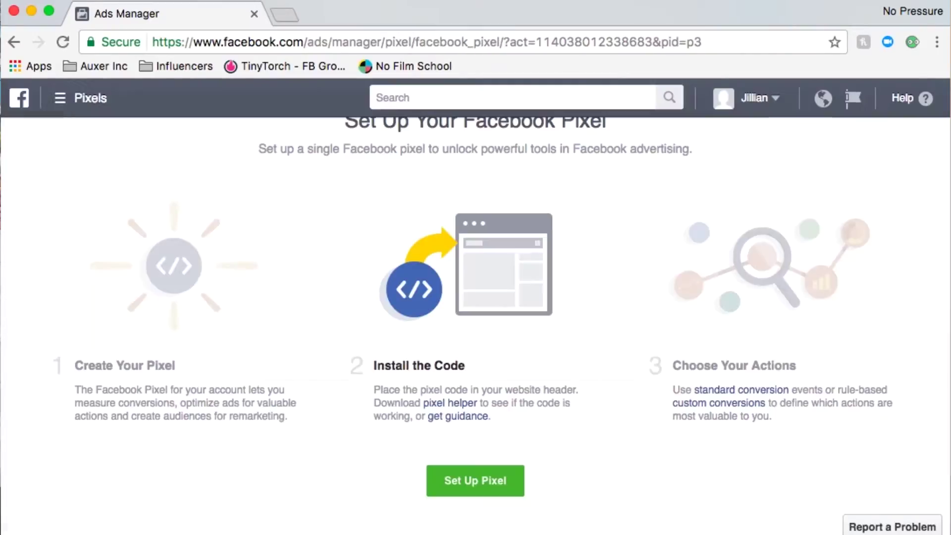
left_click(79, 97)
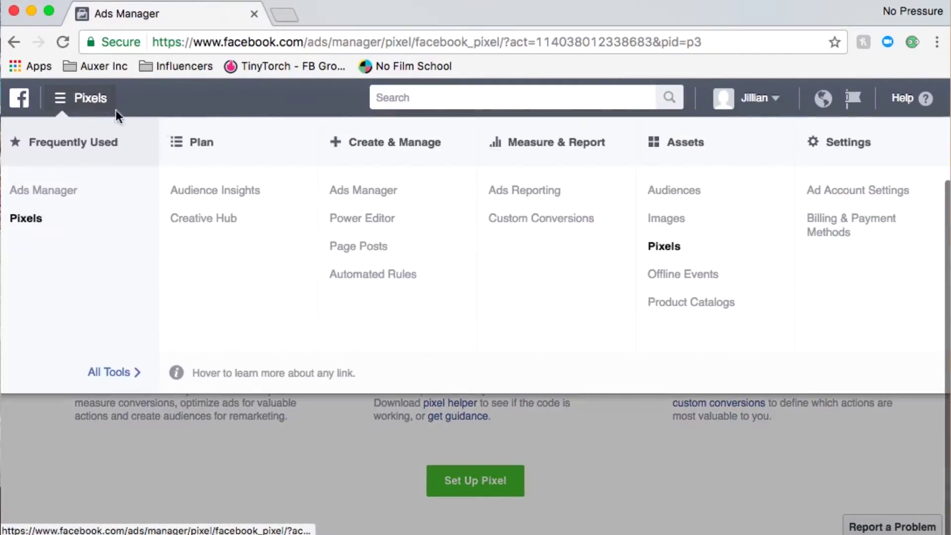
left_click(663, 247)
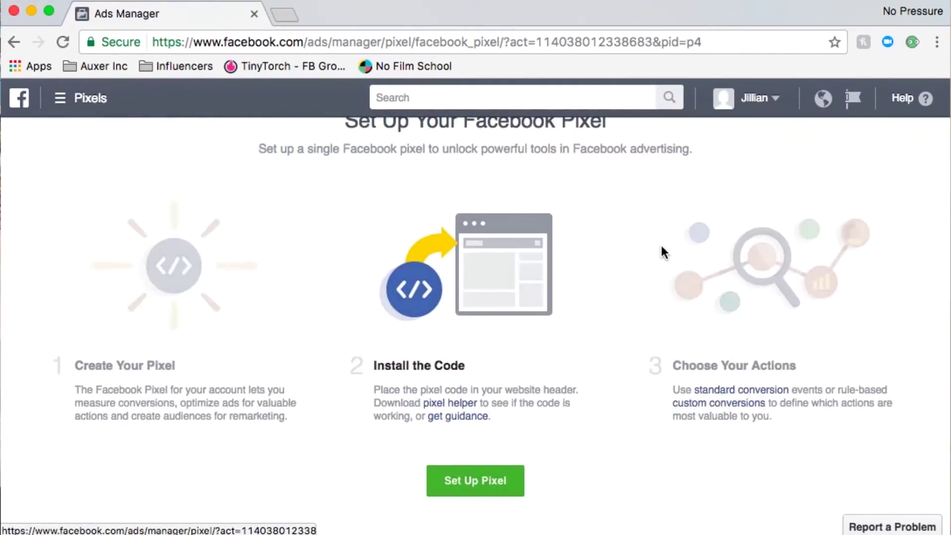
left_click(462, 487)
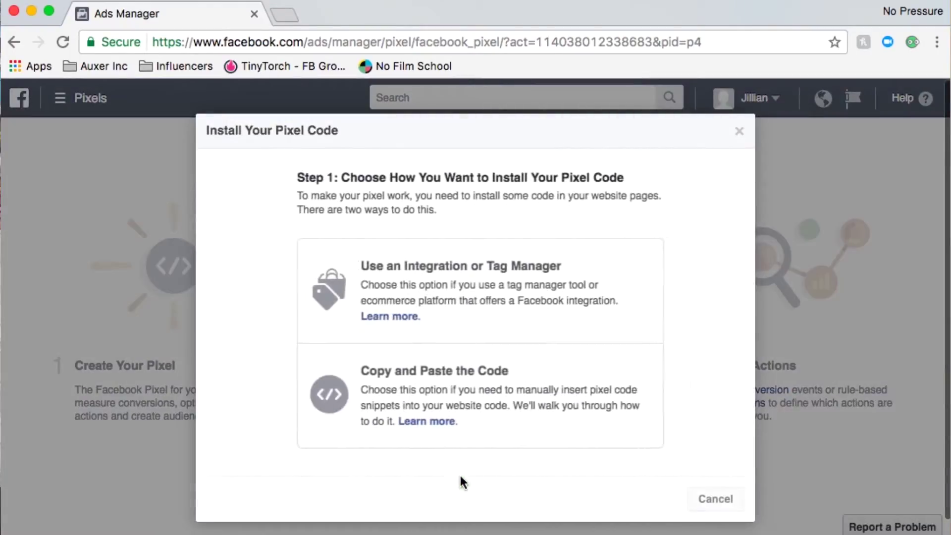
left_click(492, 372)
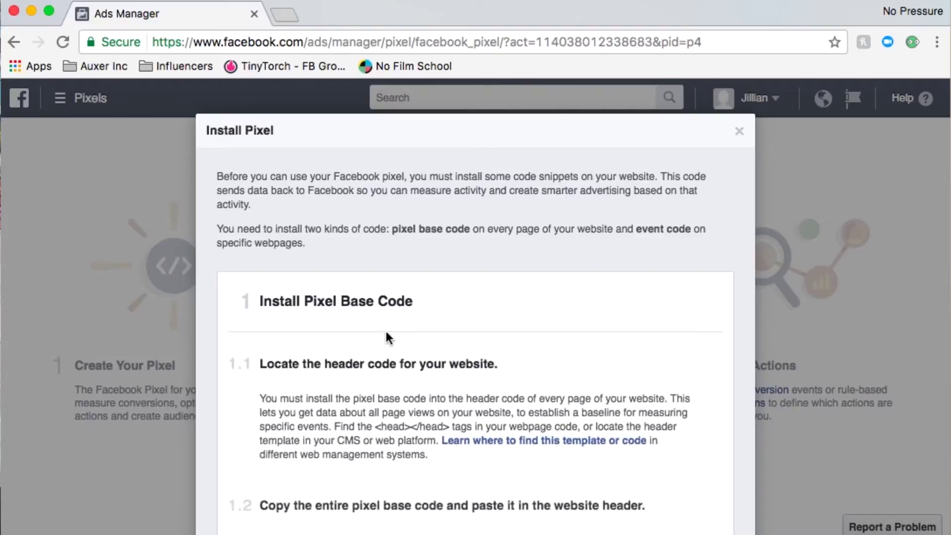
Step: Copy the pixel base code to the clipboard and open a new browser tab
scroll(386, 332, "down", 5)
scroll(385, 332, "down", 5)
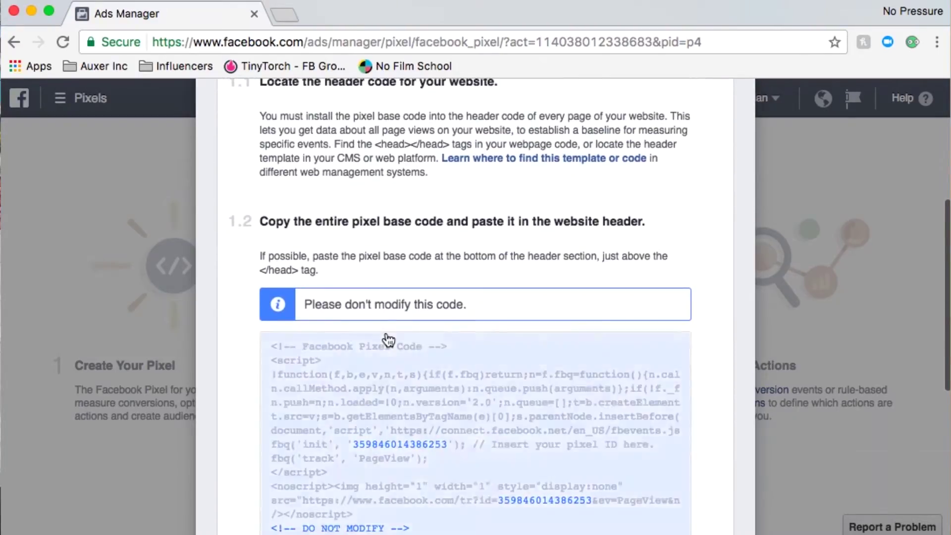
scroll(388, 340, "down", 3)
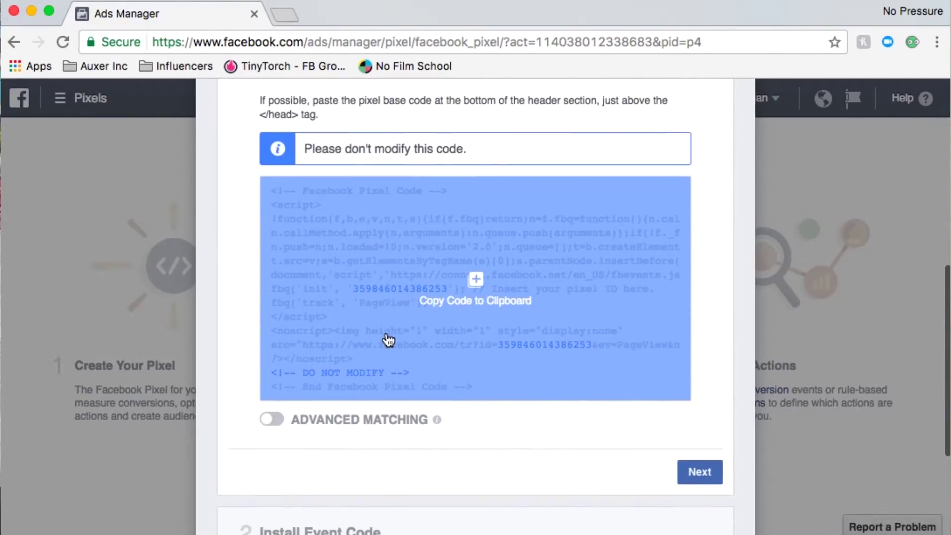
left_click(479, 283)
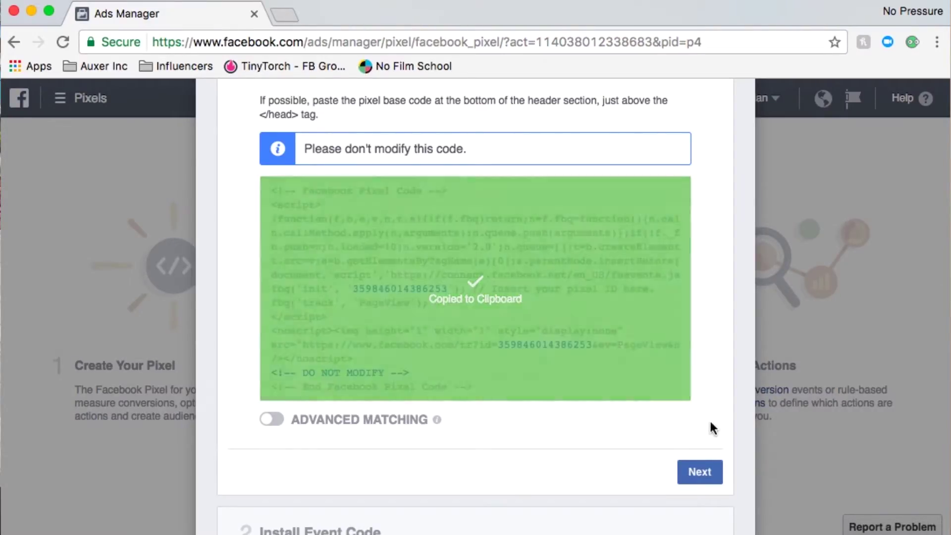
scroll(711, 480, "down", 5)
scroll(545, 297, "up", 8)
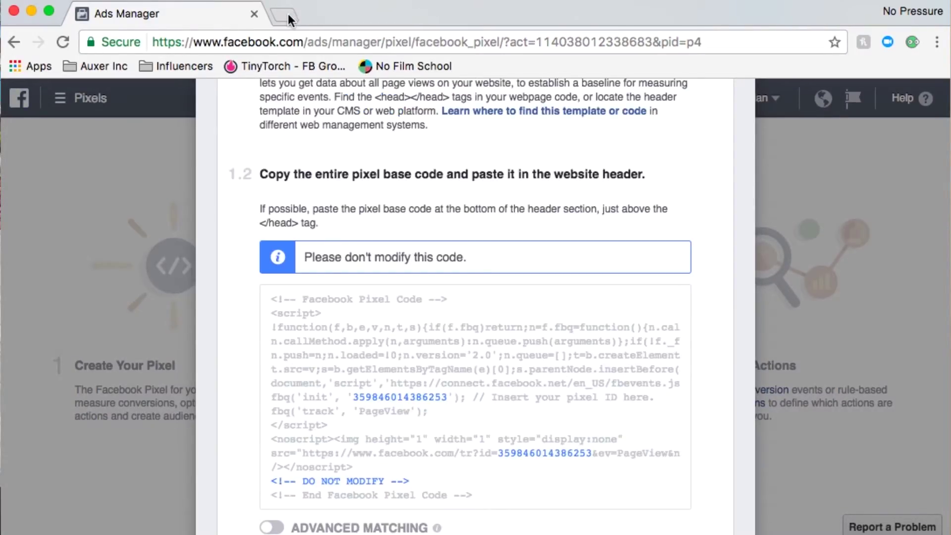
left_click(288, 13)
Step: Go to shopify.com and open Edit HTML/CSS for the Pipeline 12/6/16 (No Cart) theme
type("shopify.com")
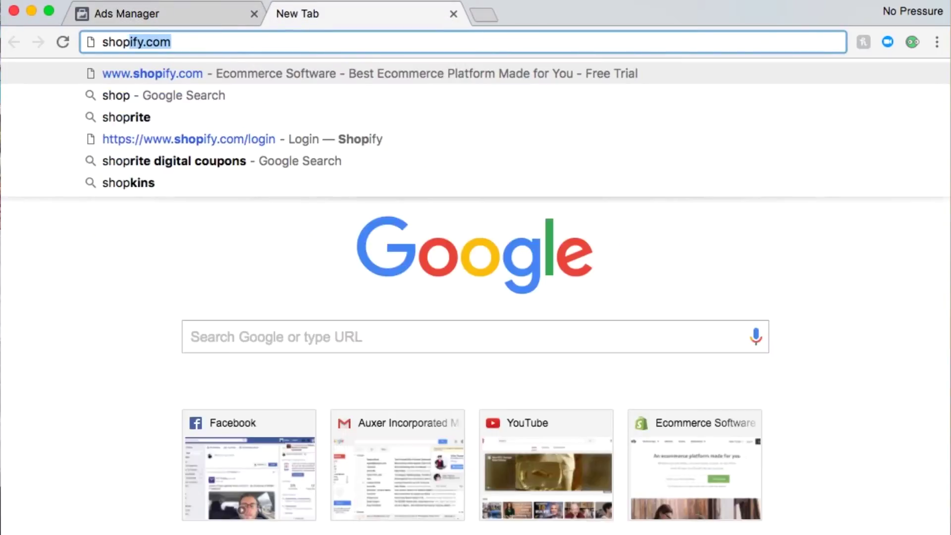
key("Return")
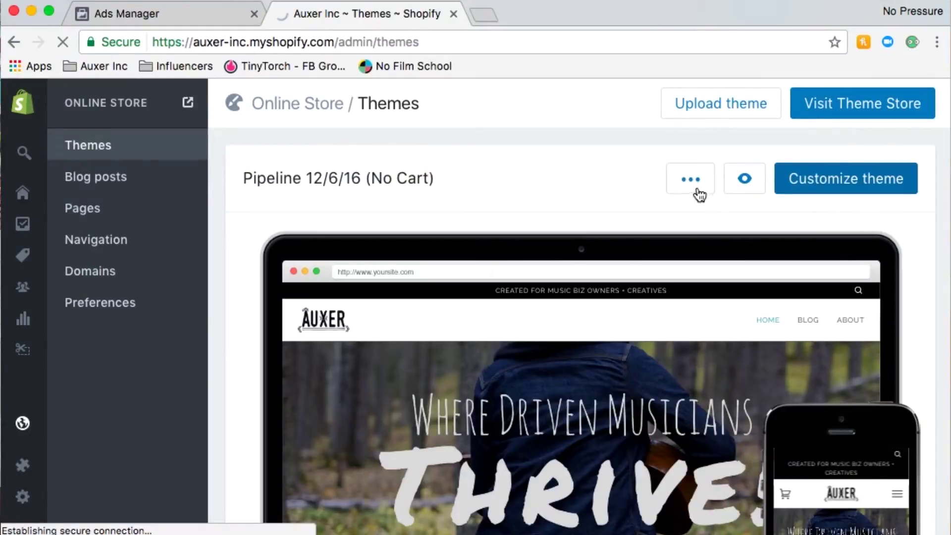
left_click(691, 180)
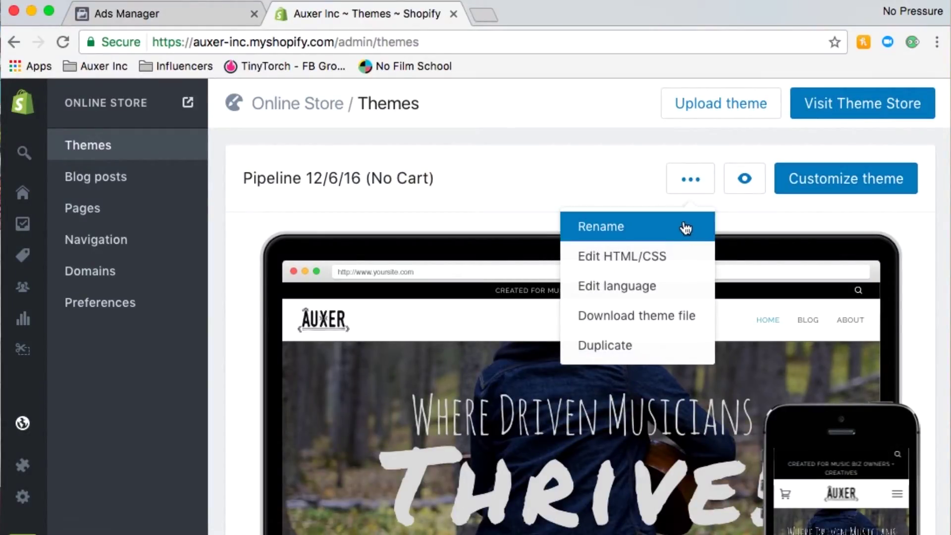
left_click(668, 258)
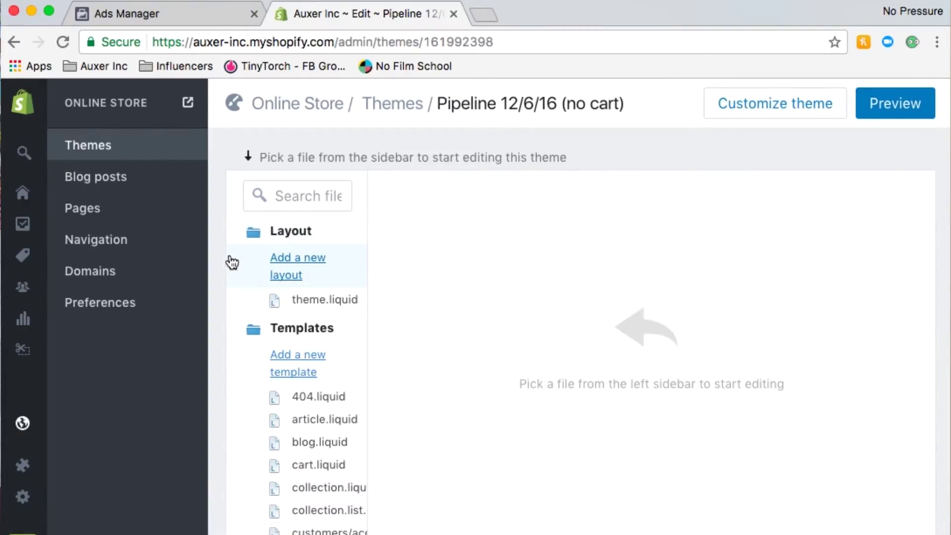
Step: Open theme.liquid and select the pixel code block and the opening <head> tag on line 7
scroll(232, 262, "down", 2)
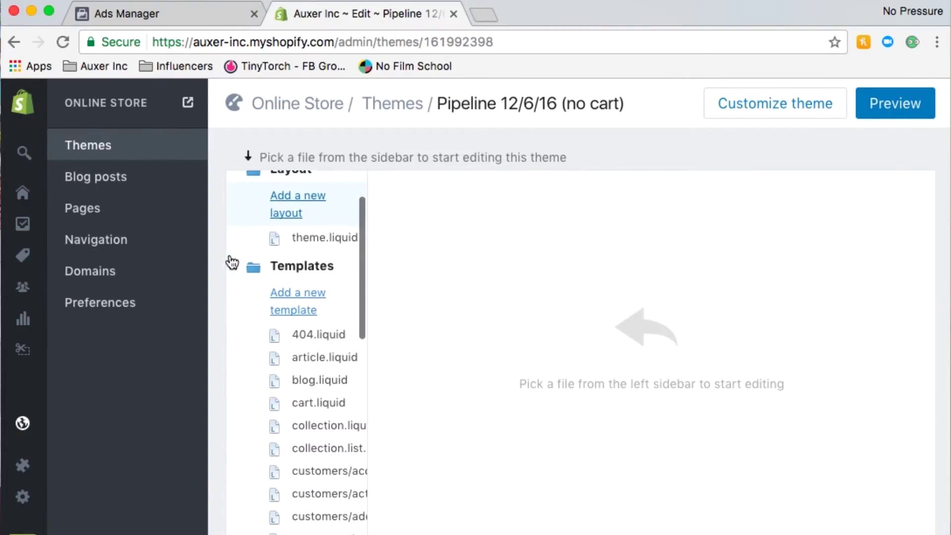
left_click(317, 237)
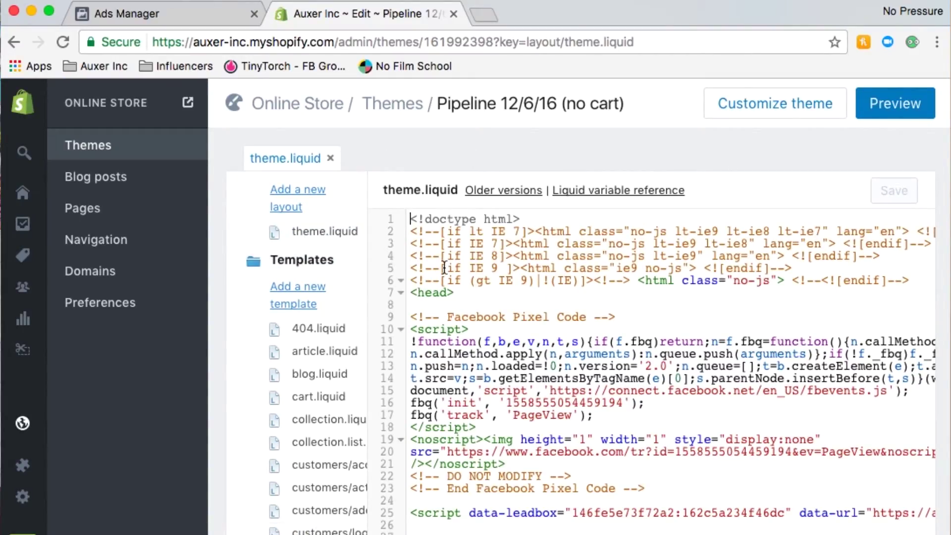
scroll(464, 281, "down", 2)
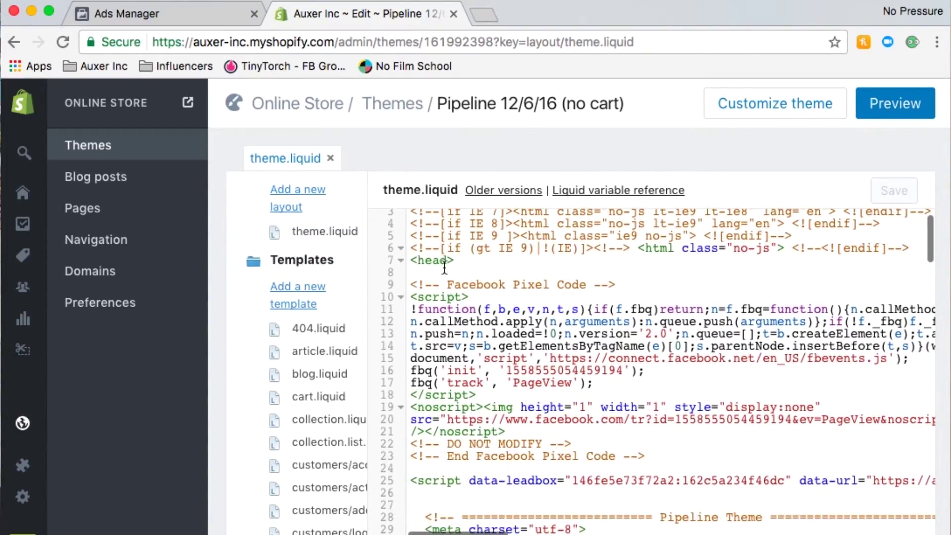
left_click_drag(413, 286, 645, 454)
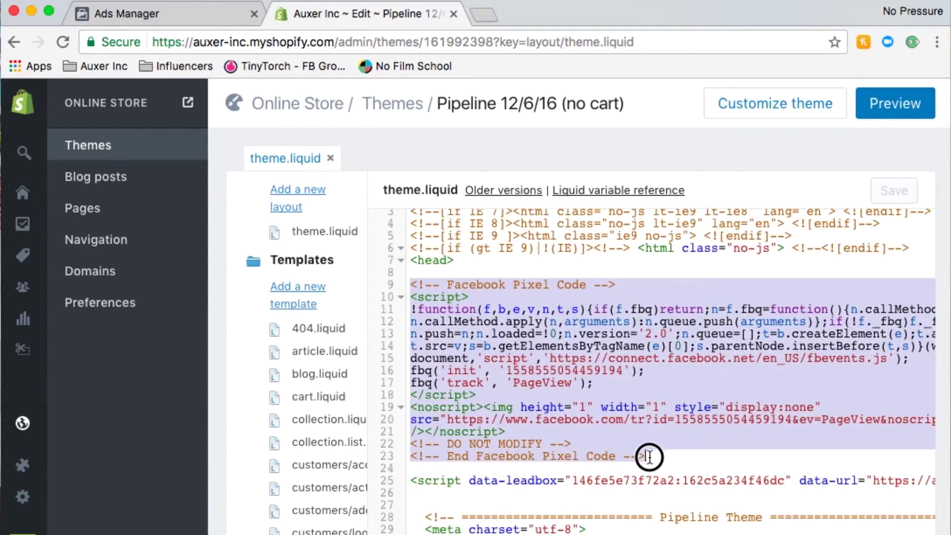
scroll(588, 405, "up", 2)
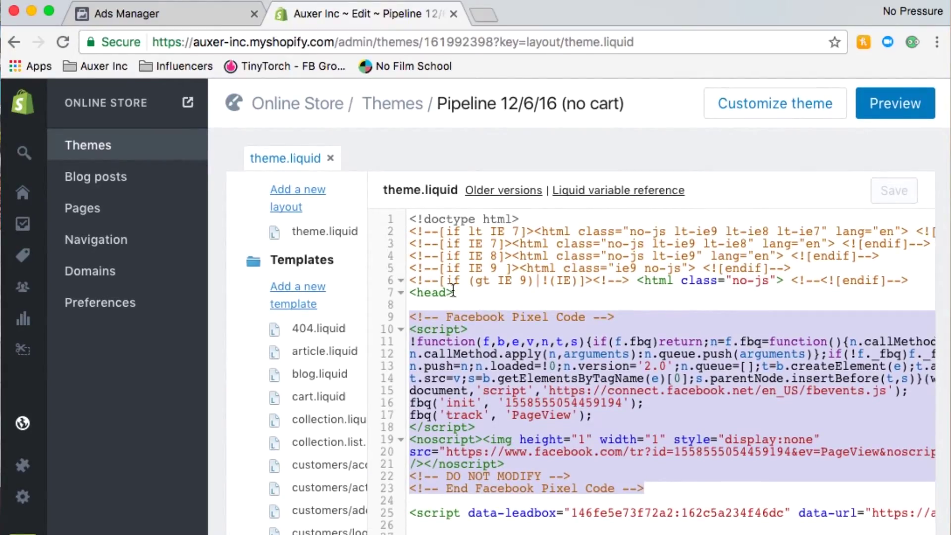
left_click_drag(453, 291, 408, 291)
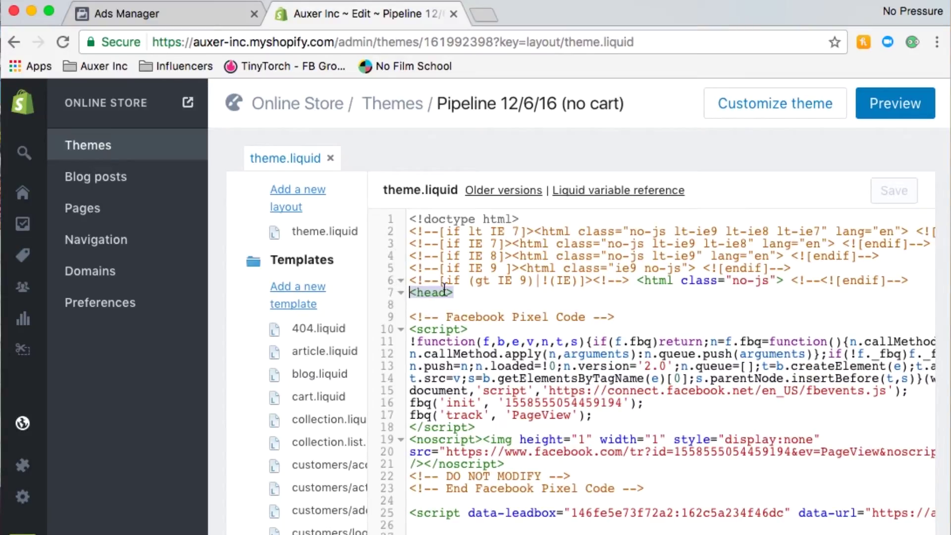
left_click_drag(456, 293, 407, 291)
Step: Locate the closing </head> on line 86 and confirm the pixel code on lines 9–23 sits inside
scroll(444, 313, "down", 7)
scroll(452, 329, "down", 8)
scroll(452, 331, "down", 6)
left_click(454, 407)
left_click_drag(454, 407, 403, 409)
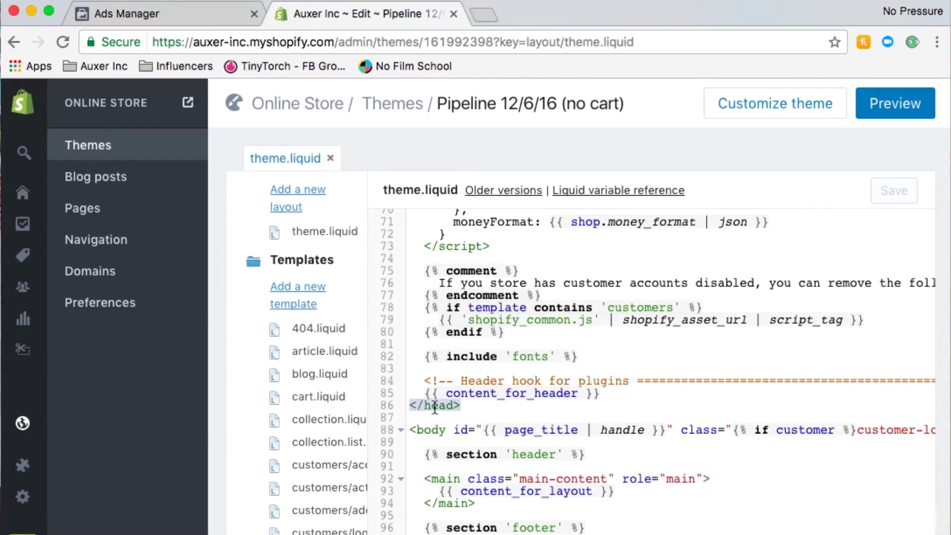
scroll(523, 311, "up", 3)
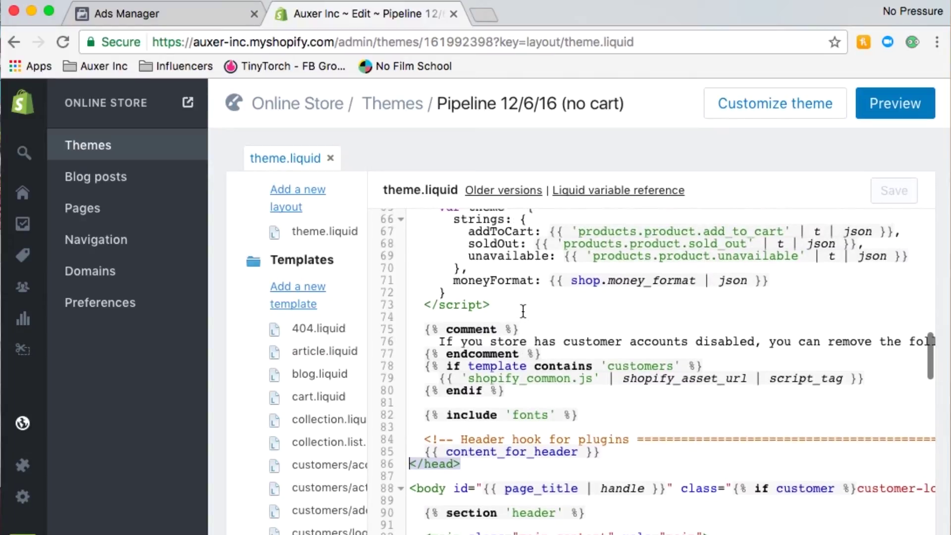
scroll(455, 307, "up", 15)
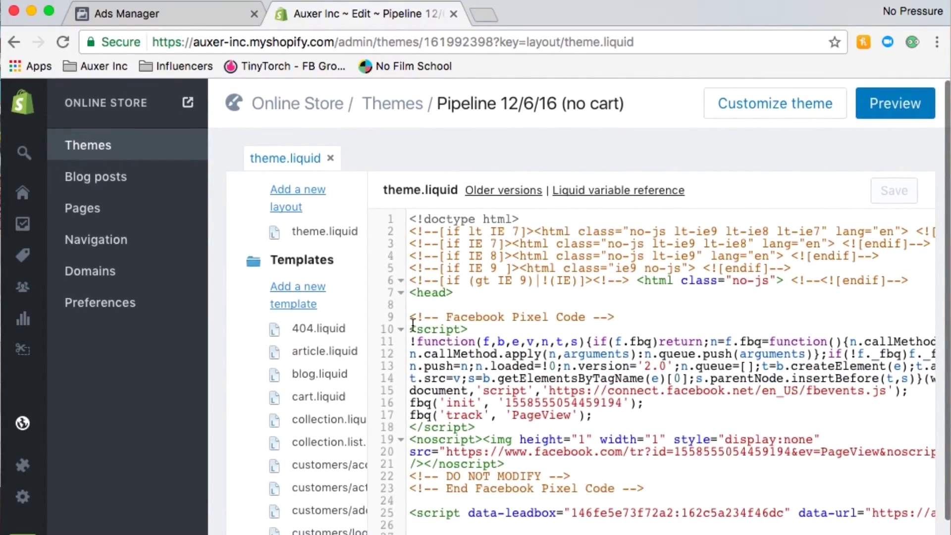
left_click_drag(407, 319, 644, 487)
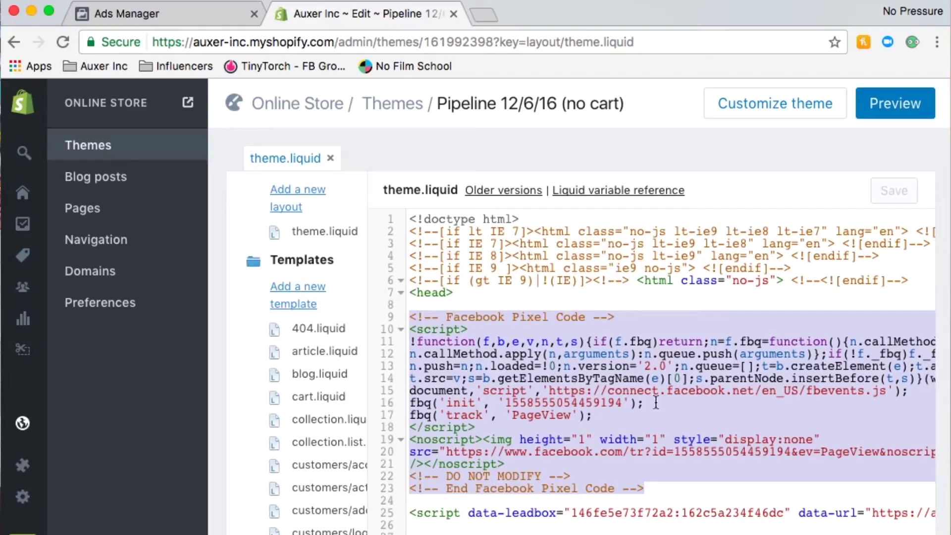
left_click(822, 156)
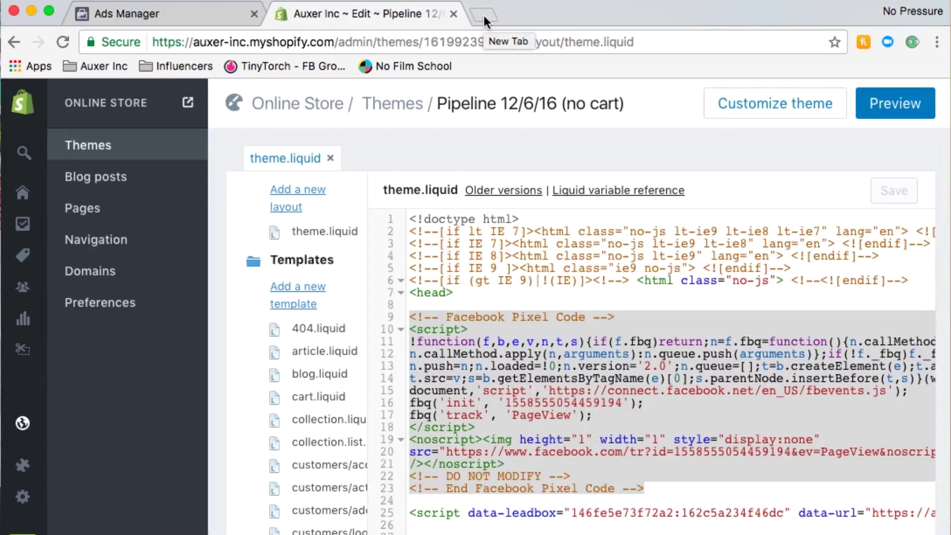
Step: Navigate to the Facebook Pixel Helper page in the Chrome Web Store
left_click(418, 42)
type("auxerinc.com")
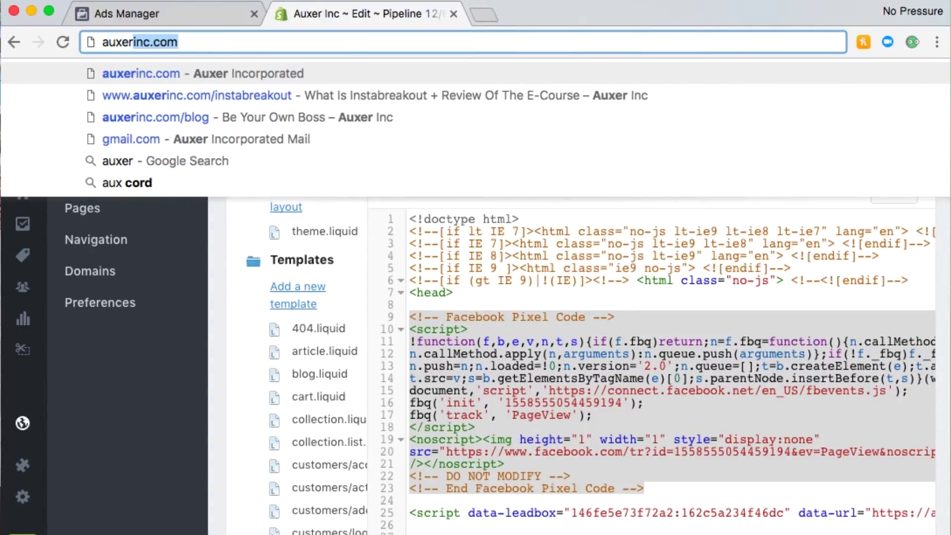
key("Return")
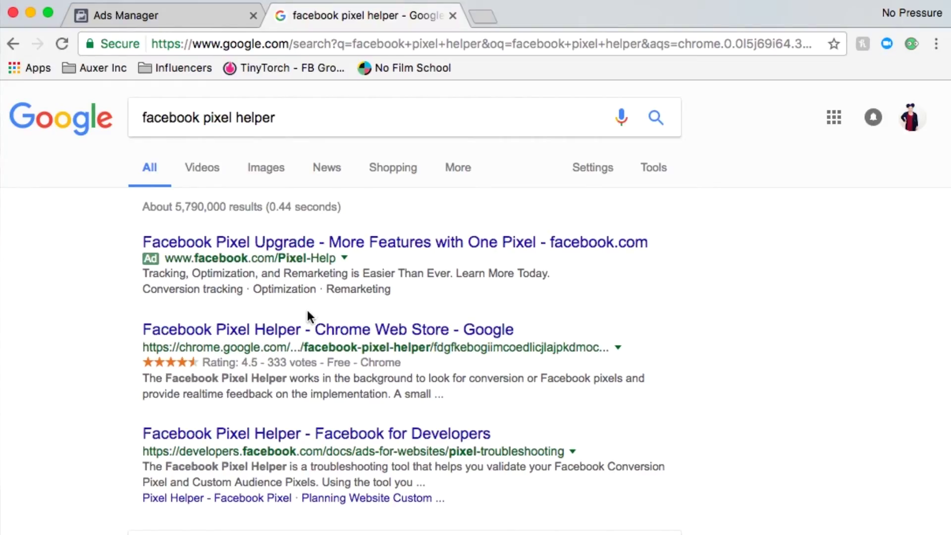
left_click(278, 329)
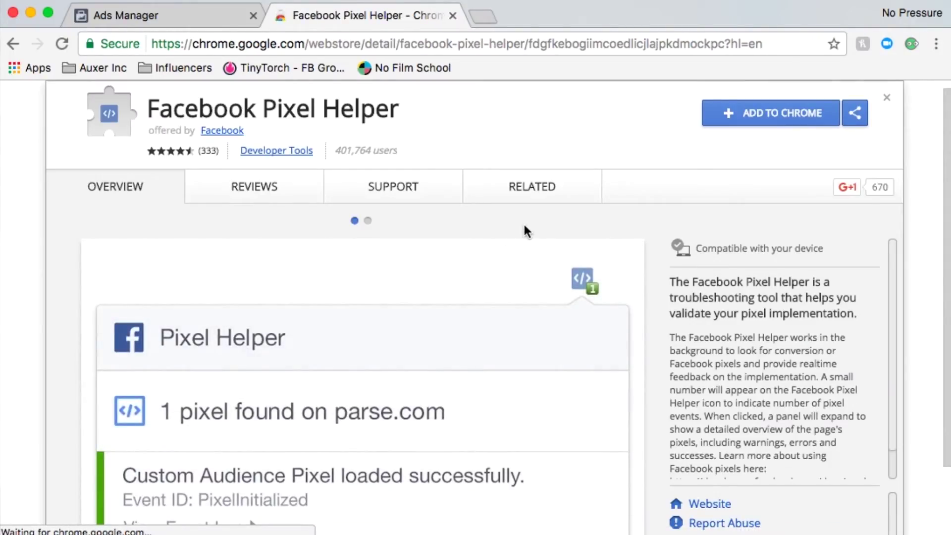
Step: Add the Facebook Pixel Helper extension to Chrome and dismiss the confirmation notice
left_click(759, 114)
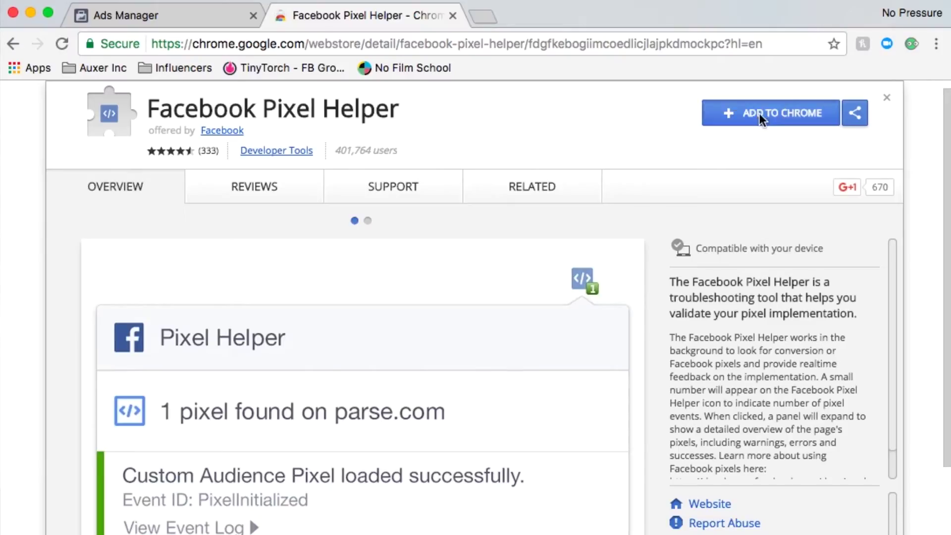
left_click(616, 173)
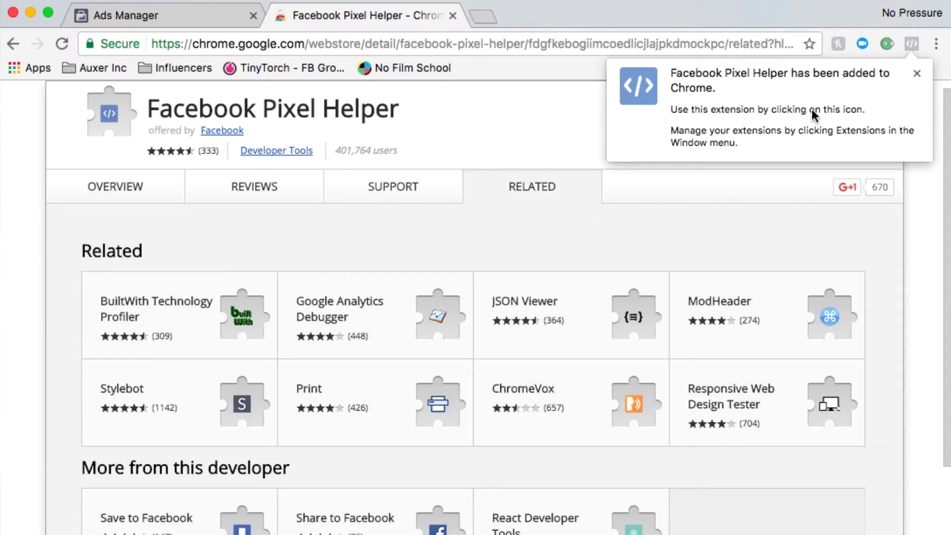
left_click(917, 73)
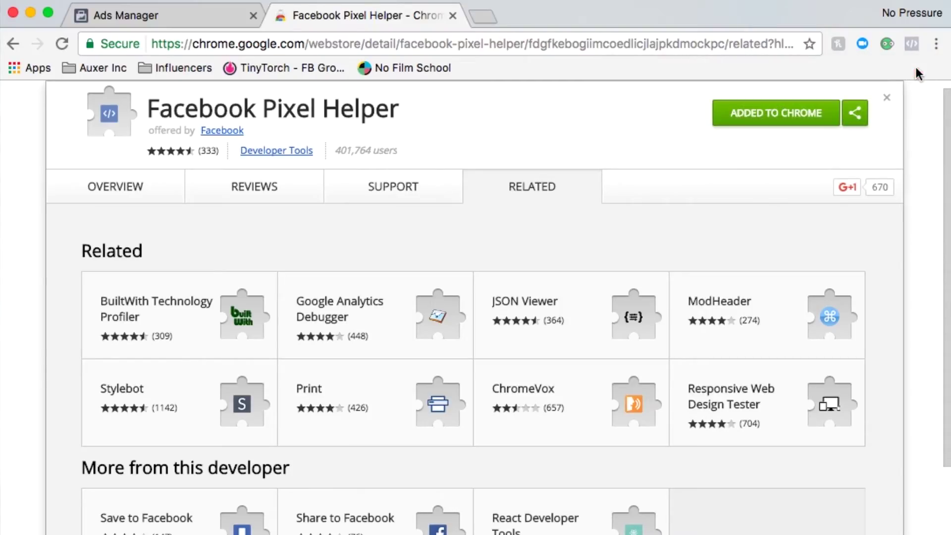
left_click(561, 39)
Step: Load auxerinc.com, where Pixel Helper reports one pixel, then return to the Ads Manager tab
type("auxerinc.com")
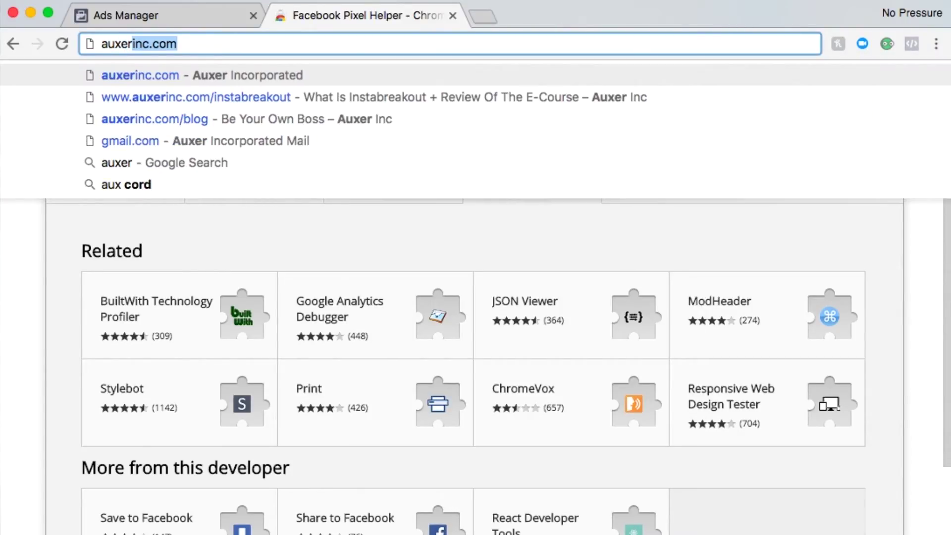
key("Return")
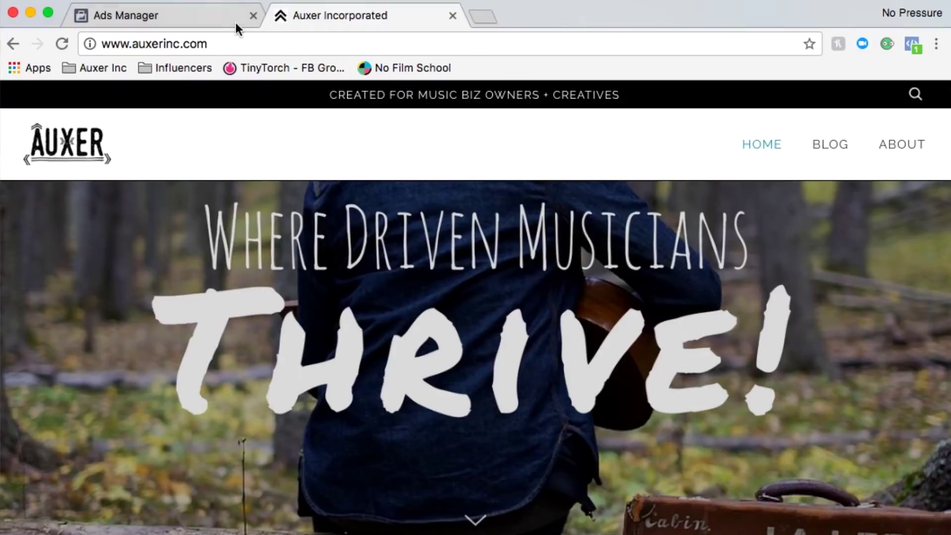
left_click(229, 23)
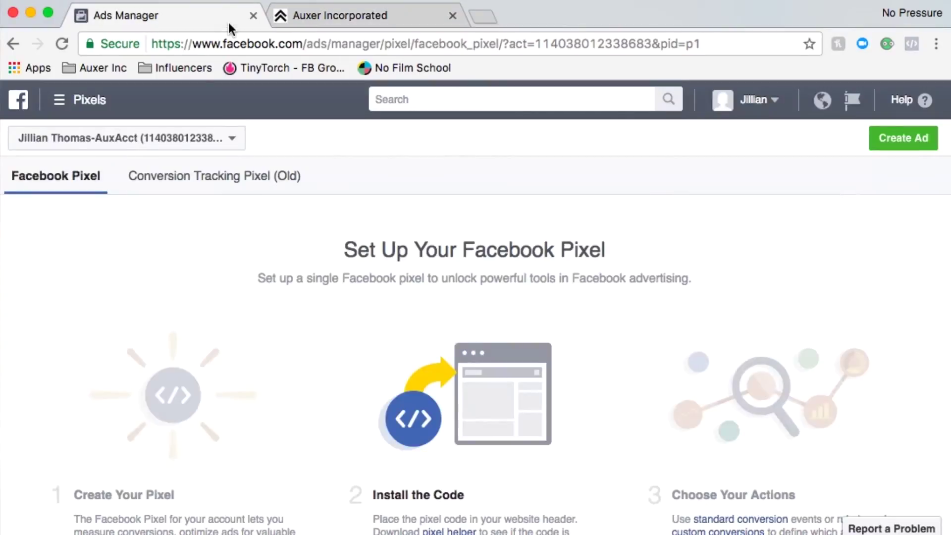
Step: Switch to Your Personal Ad Account and check its pixel shows 54 fires, installation complete
left_click(750, 101)
left_click(753, 175)
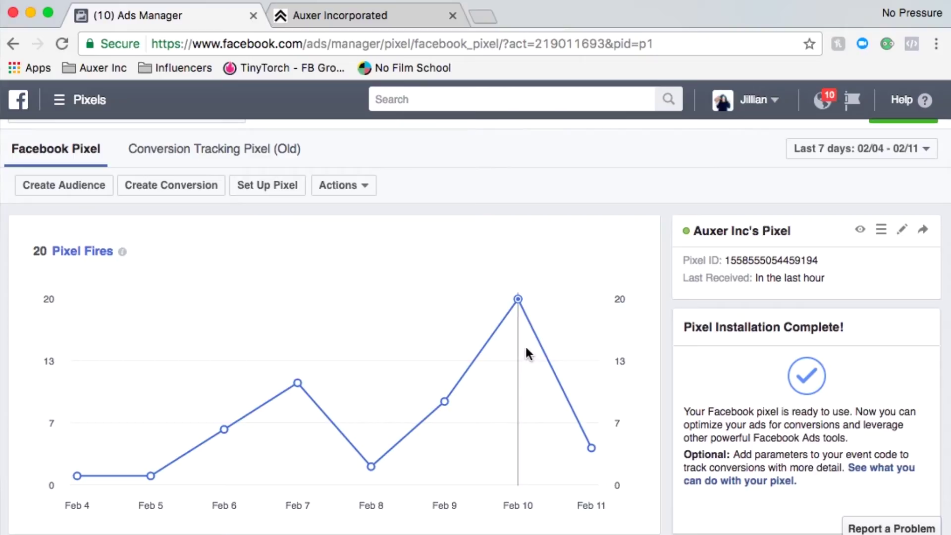
scroll(681, 280, "up", 1)
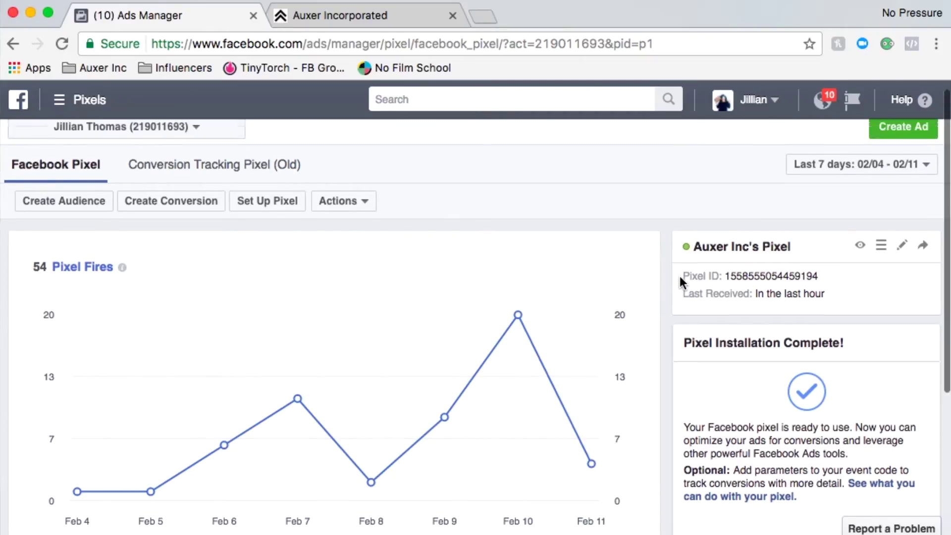
scroll(680, 278, "down", 1)
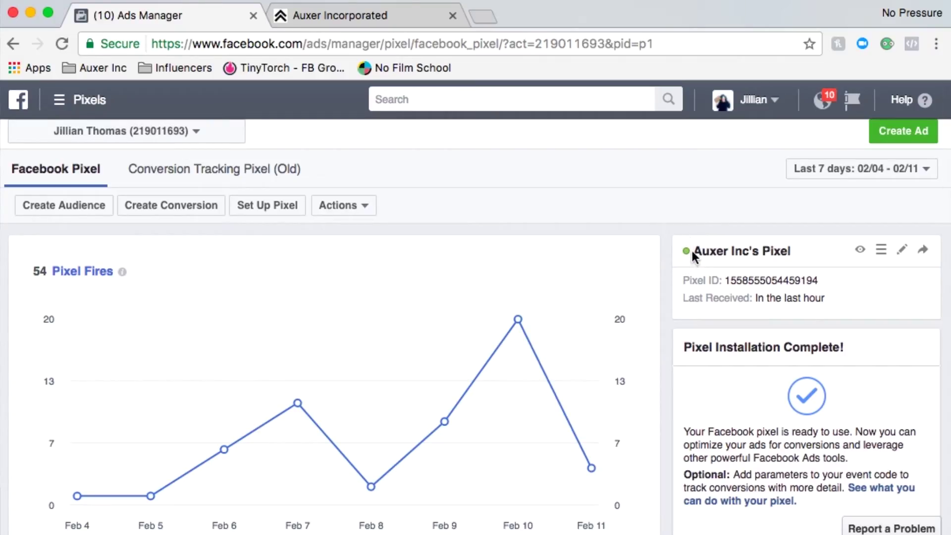
scroll(668, 250, "up", 1)
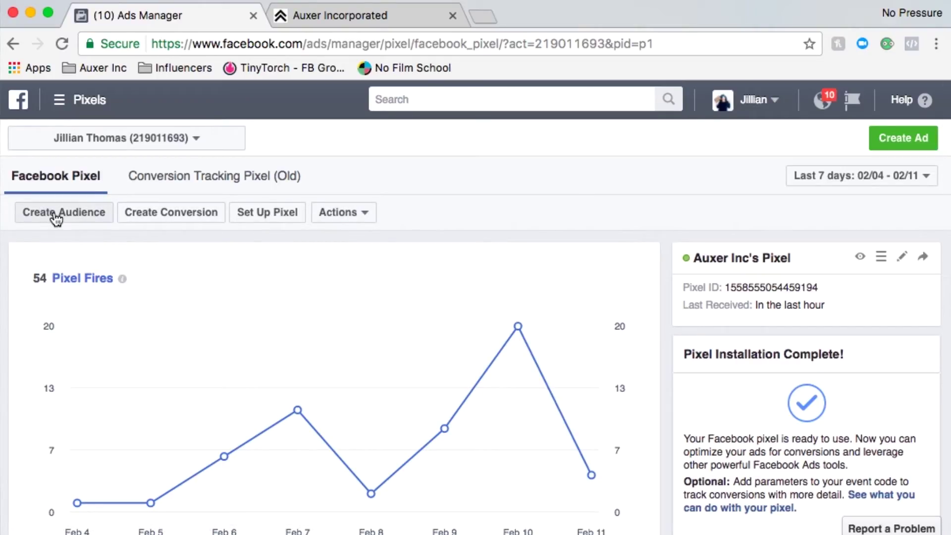
Step: Go to Audiences and start creating a new Lookalike Audience
left_click(59, 100)
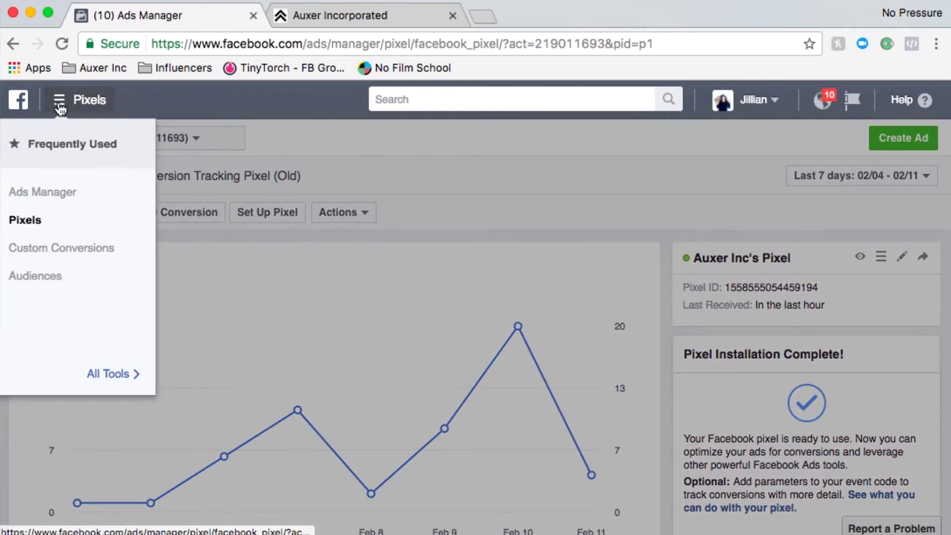
left_click(90, 375)
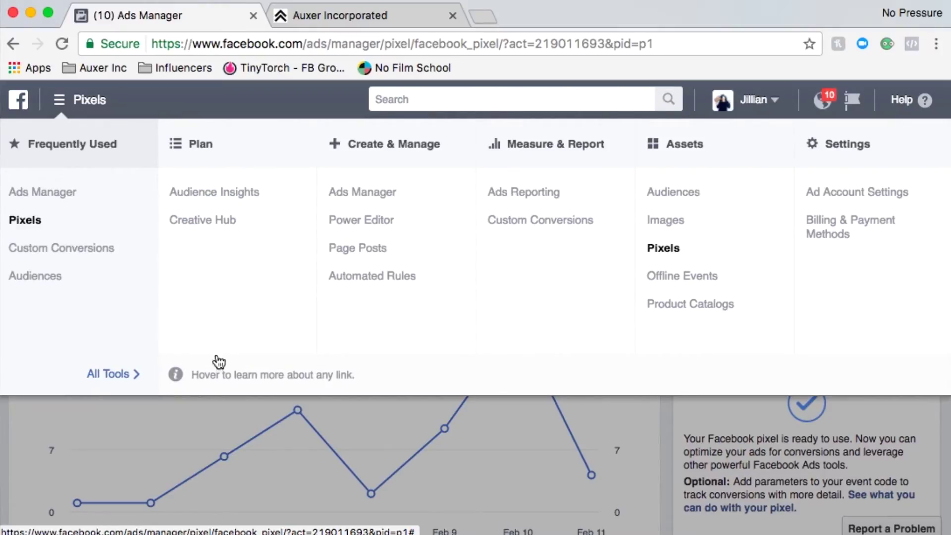
left_click(678, 192)
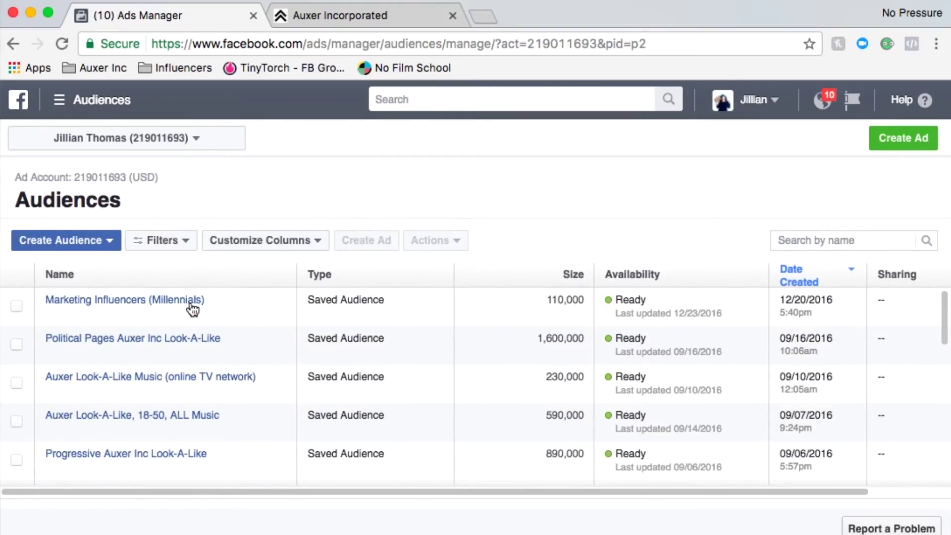
left_click(101, 246)
left_click(89, 283)
Step: Create a 1% United States lookalike of All Website Traffic - 90 Days and dismiss the resulting error
left_click(281, 234)
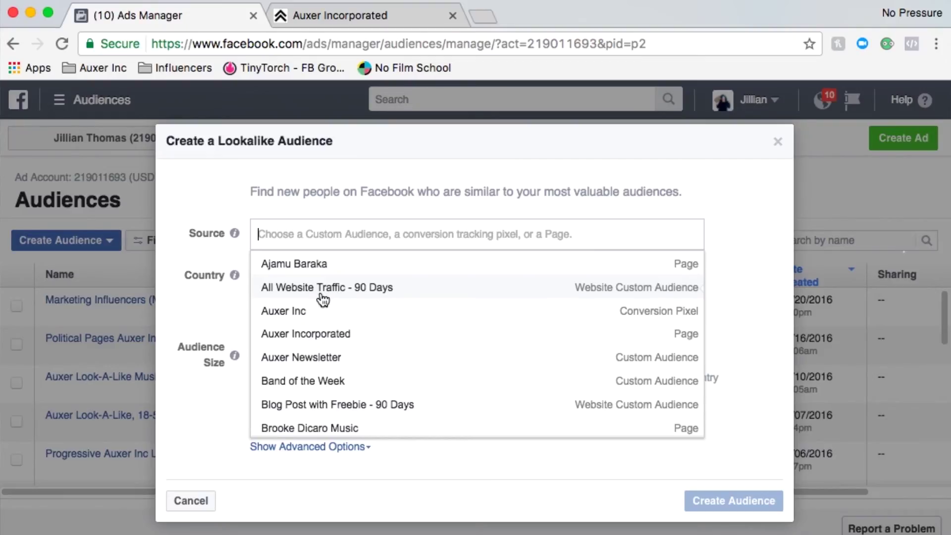
left_click(322, 296)
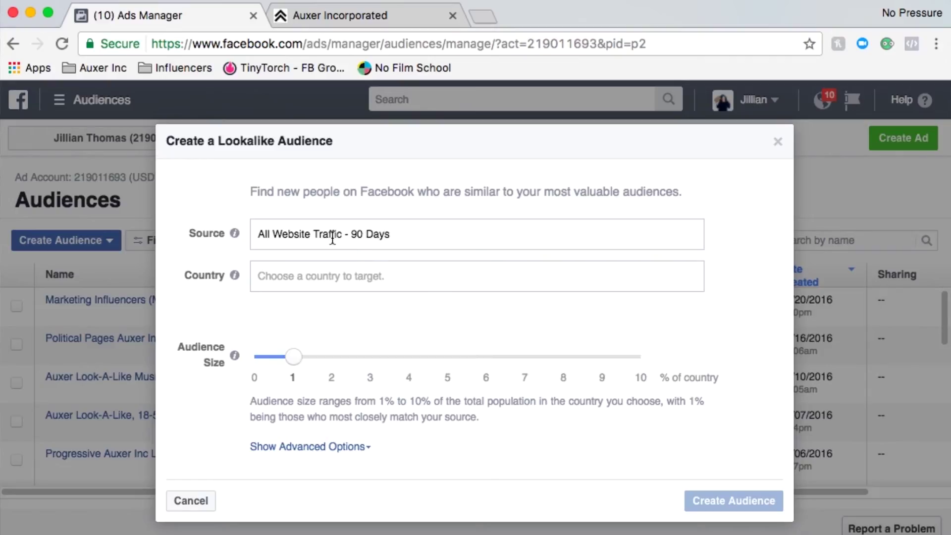
left_click(274, 276)
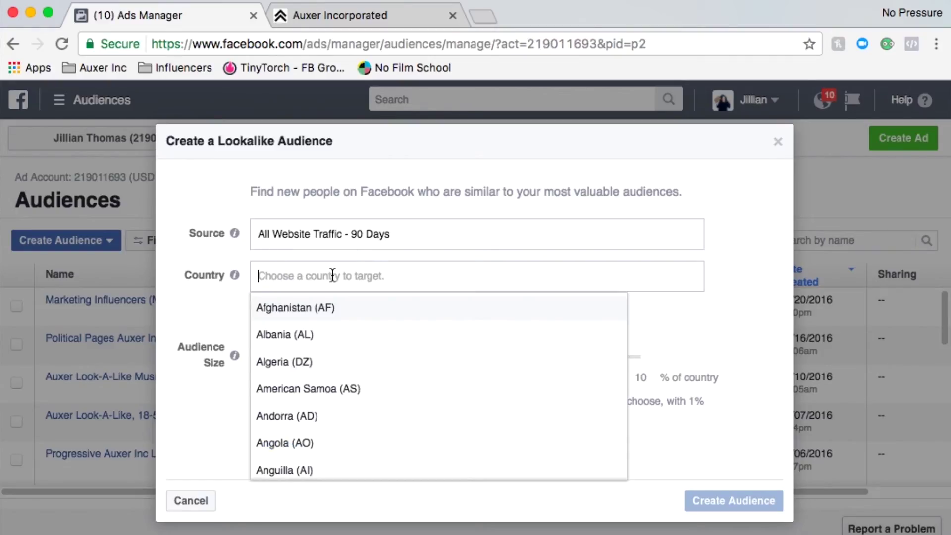
type("unit")
left_click(323, 363)
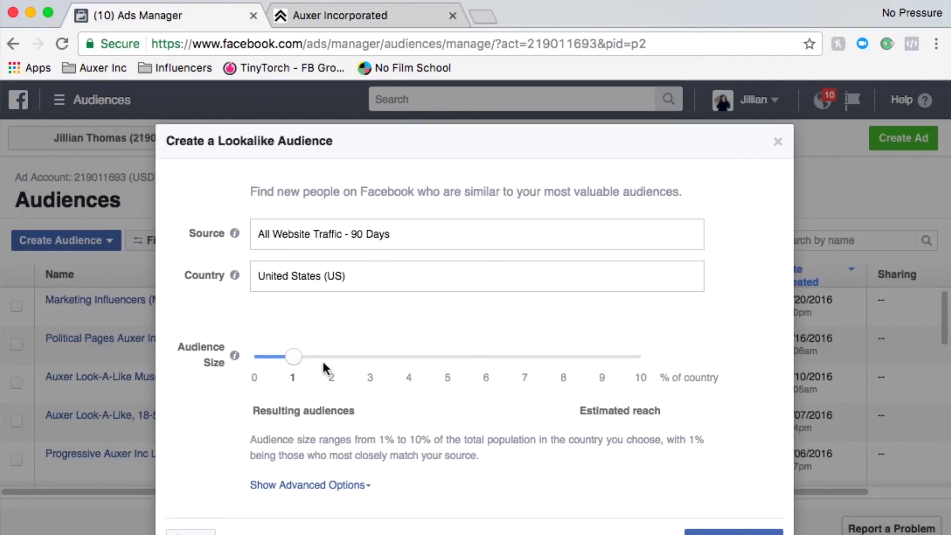
scroll(276, 361, "down", 2)
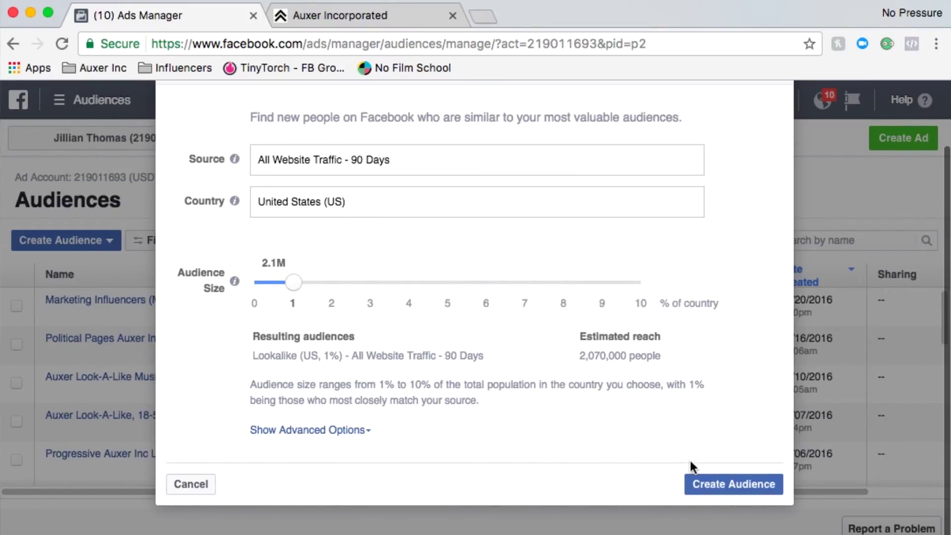
left_click(709, 488)
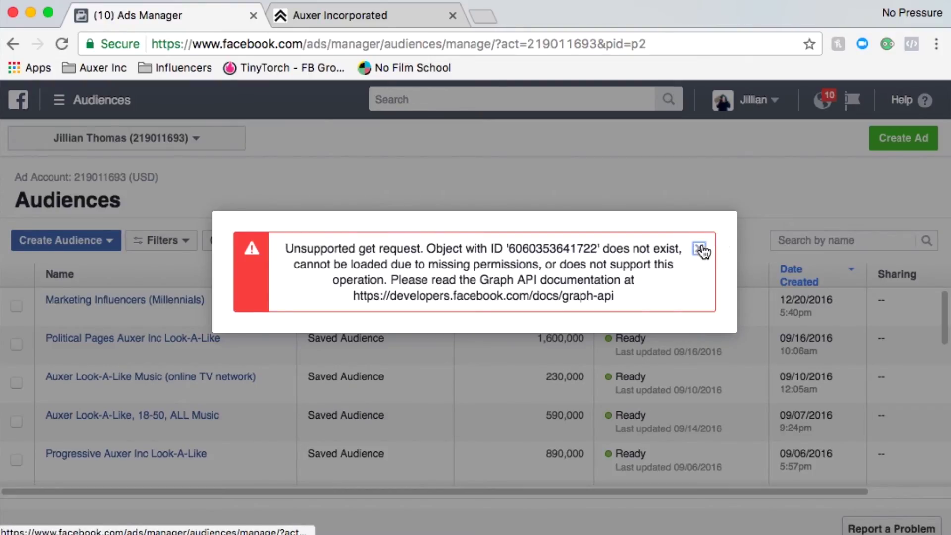
left_click(699, 249)
mouse_move(166, 316)
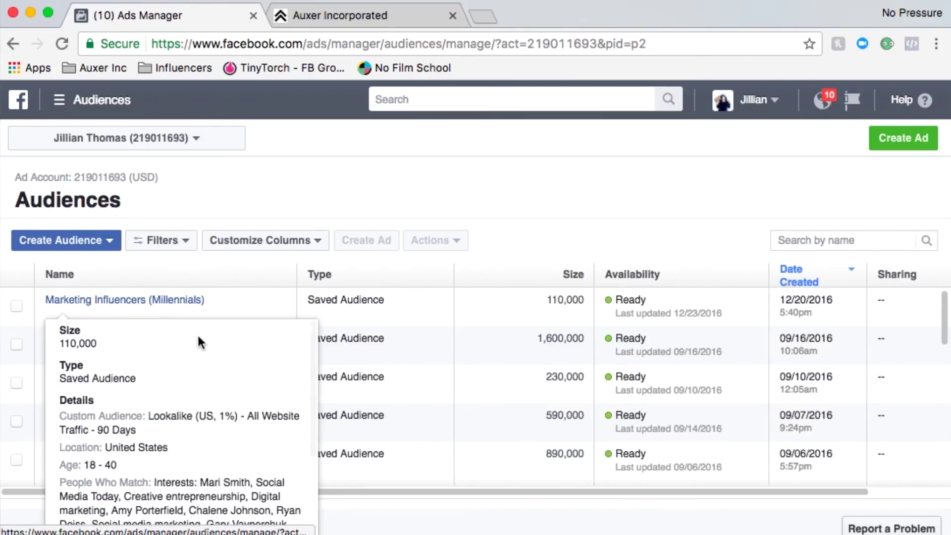